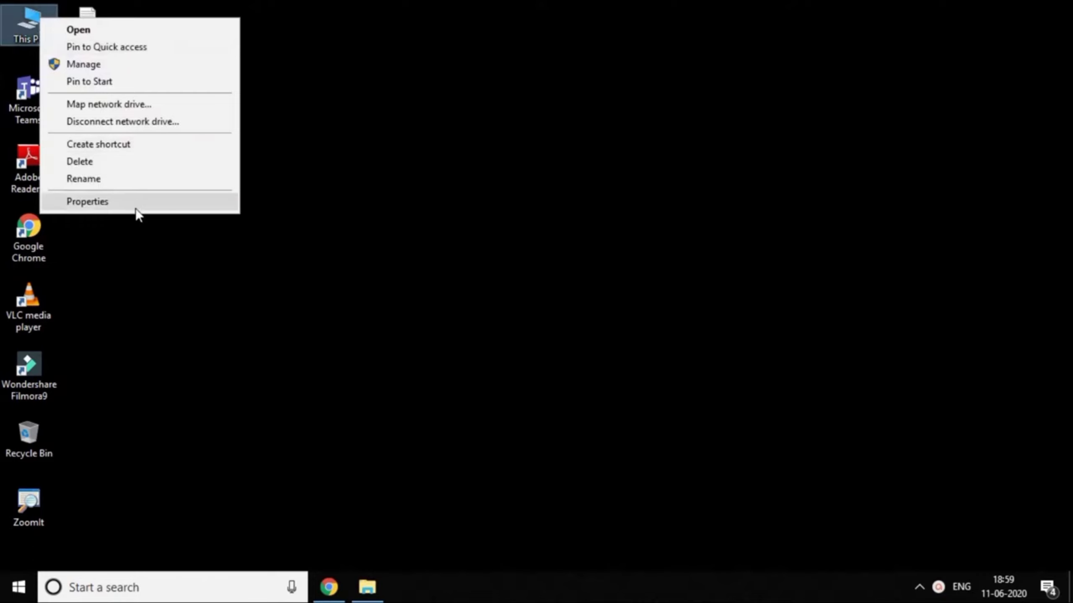
Open This PC's Properties to view the System page showing 4.00 GB installed memory.
left_click(133, 201)
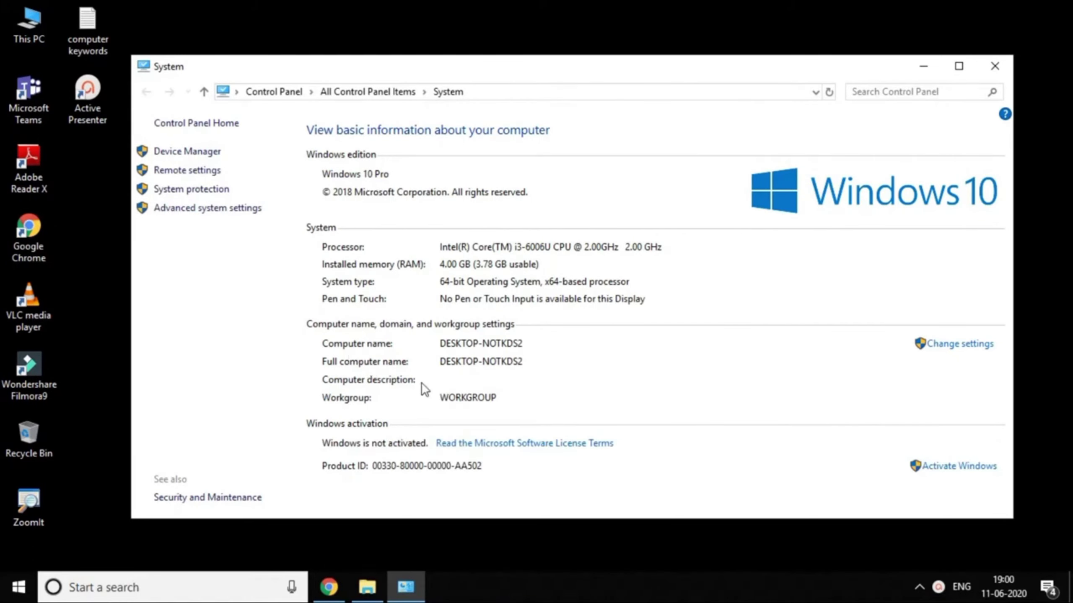
key("ctrl+1")
left_click_drag(439, 274, 542, 272)
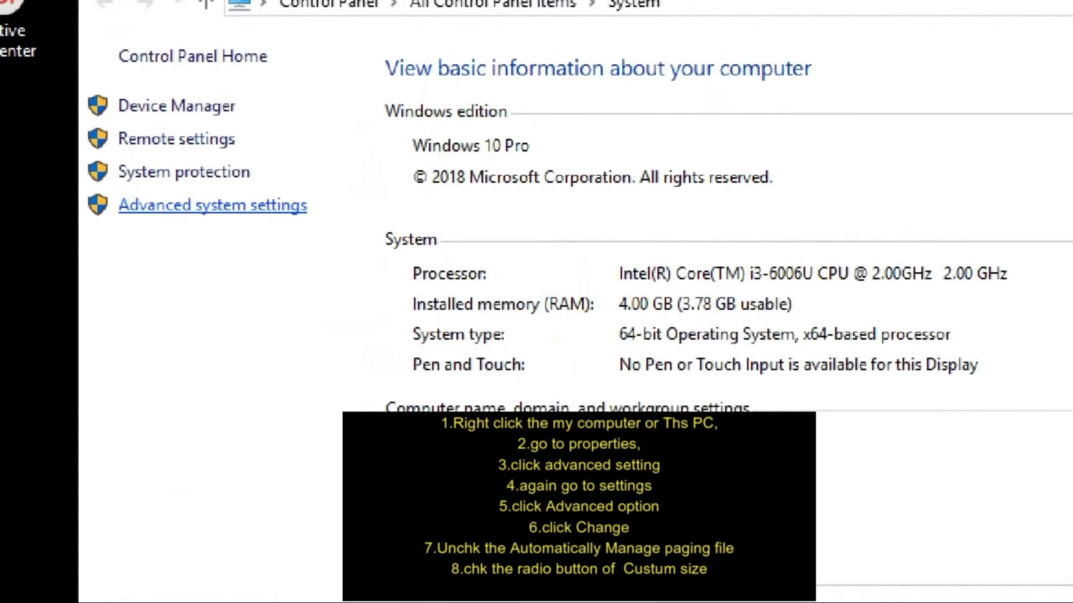
left_click_drag(121, 207, 347, 208)
key("Escape")
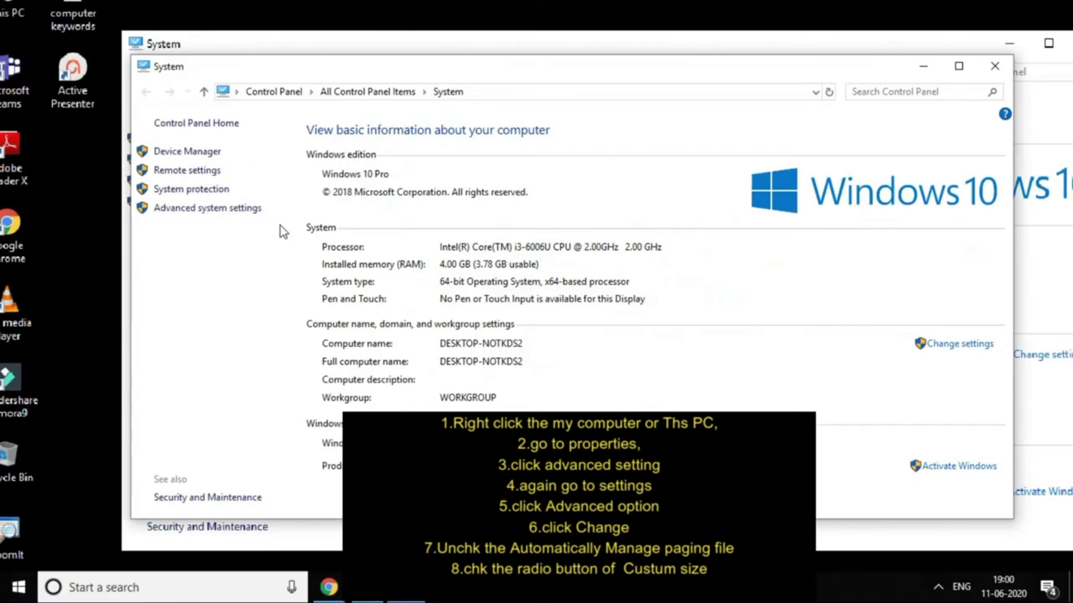
Open the Advanced system settings from the System page.
left_click(226, 218)
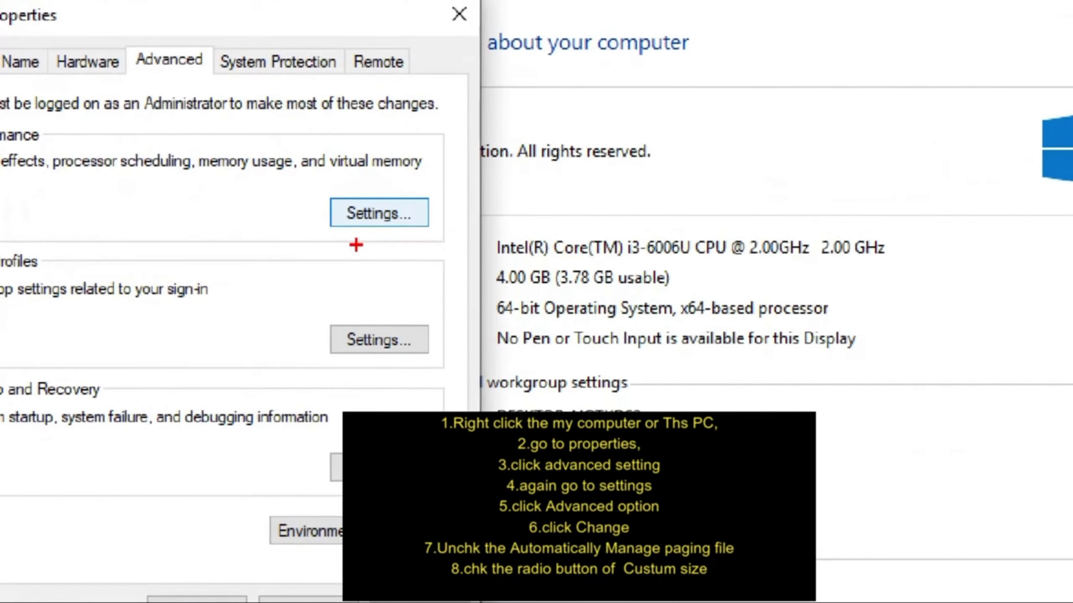
left_click_drag(310, 244, 399, 246)
key("Escape")
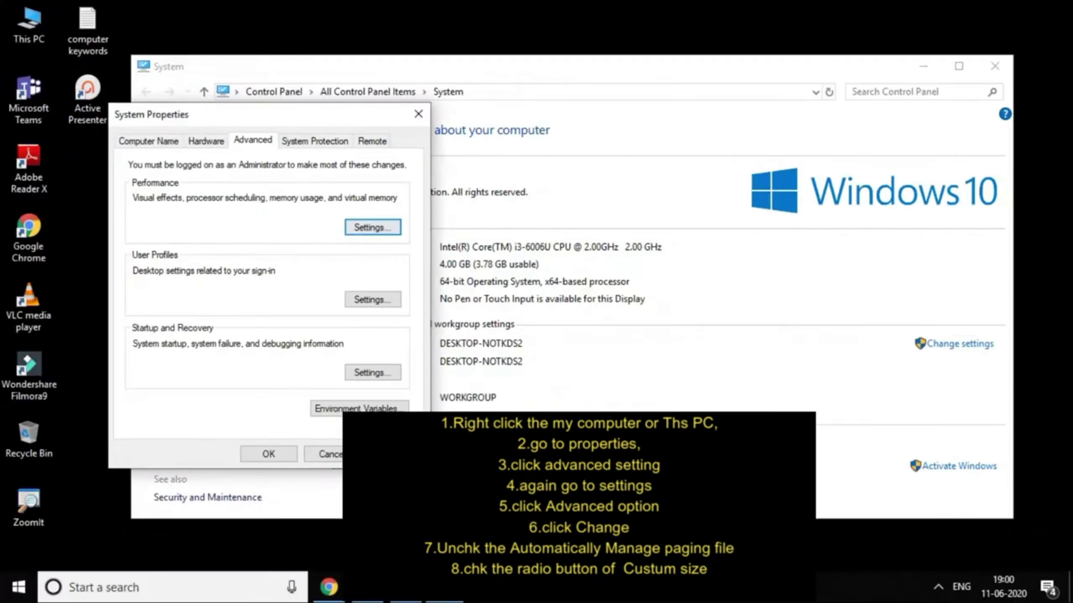
Open Performance Options on its Advanced tab, showing the 2432 MB total paging file size.
left_click(373, 227)
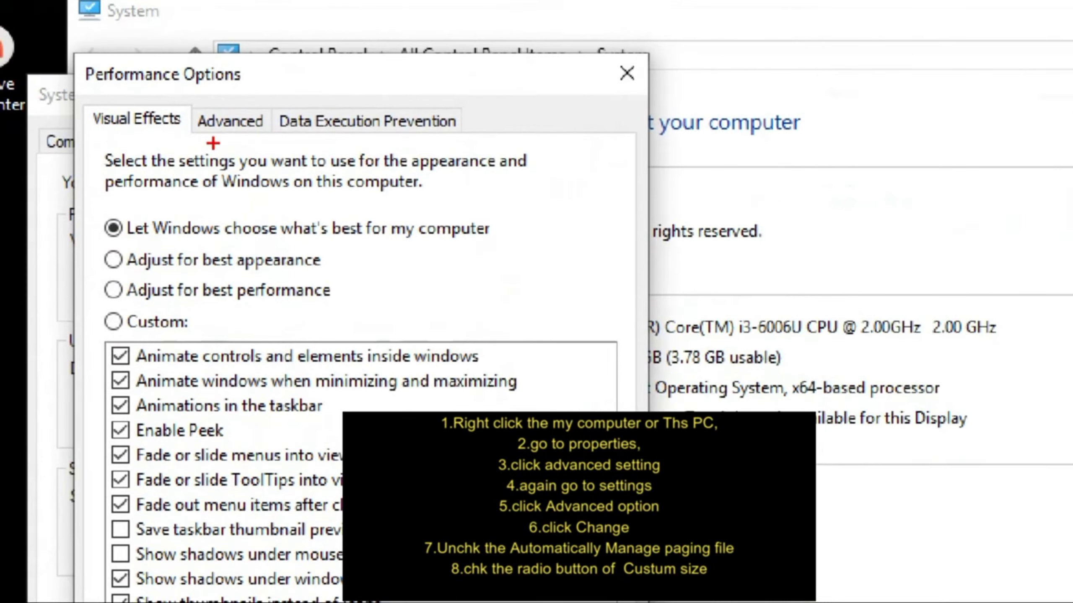
left_click_drag(191, 149, 302, 149)
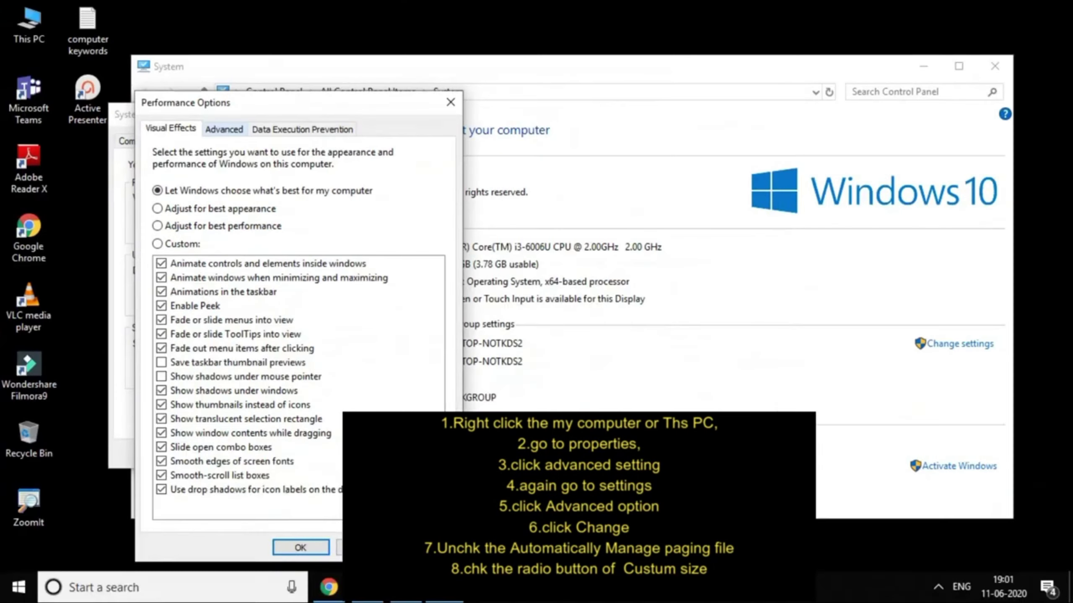
left_click(224, 129)
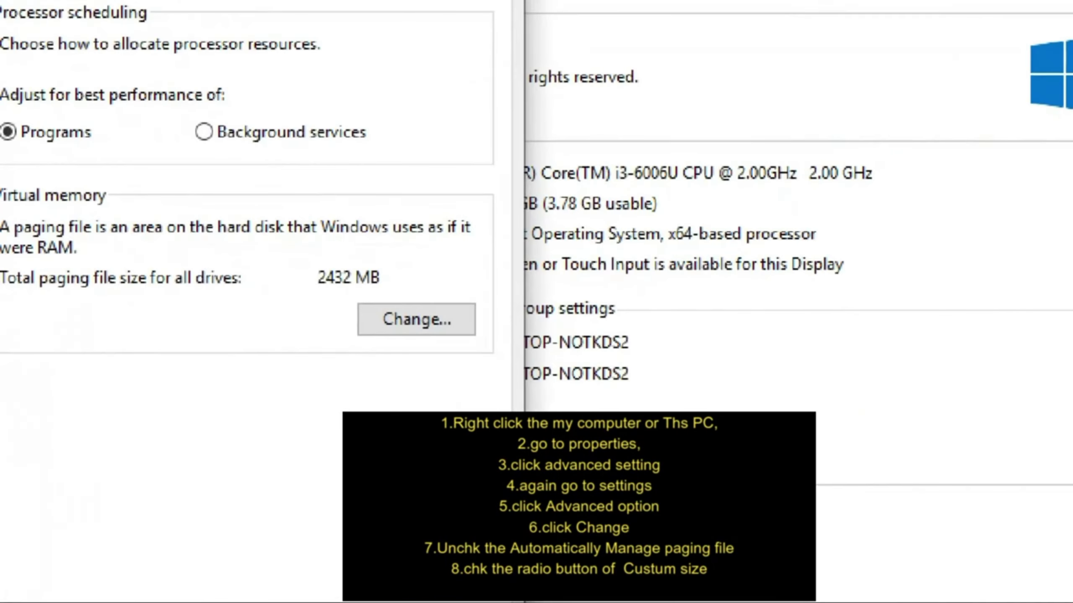
left_click_drag(349, 354, 499, 354)
key("Escape")
Open Virtual Memory and turn off automatic paging file management for all drives.
left_click(401, 331)
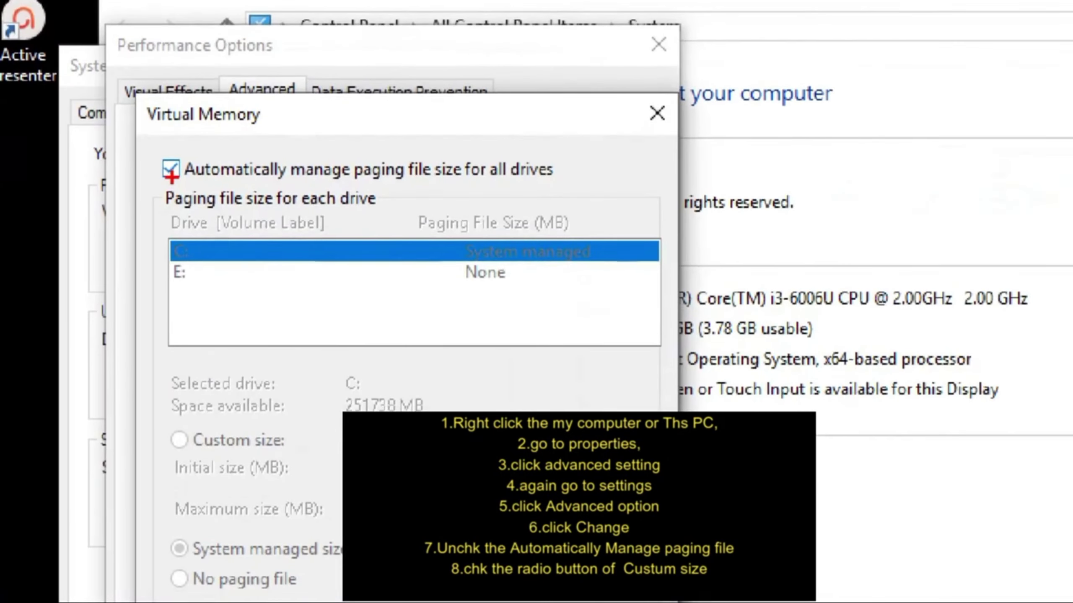
left_click_drag(158, 188, 201, 190)
left_click(172, 173)
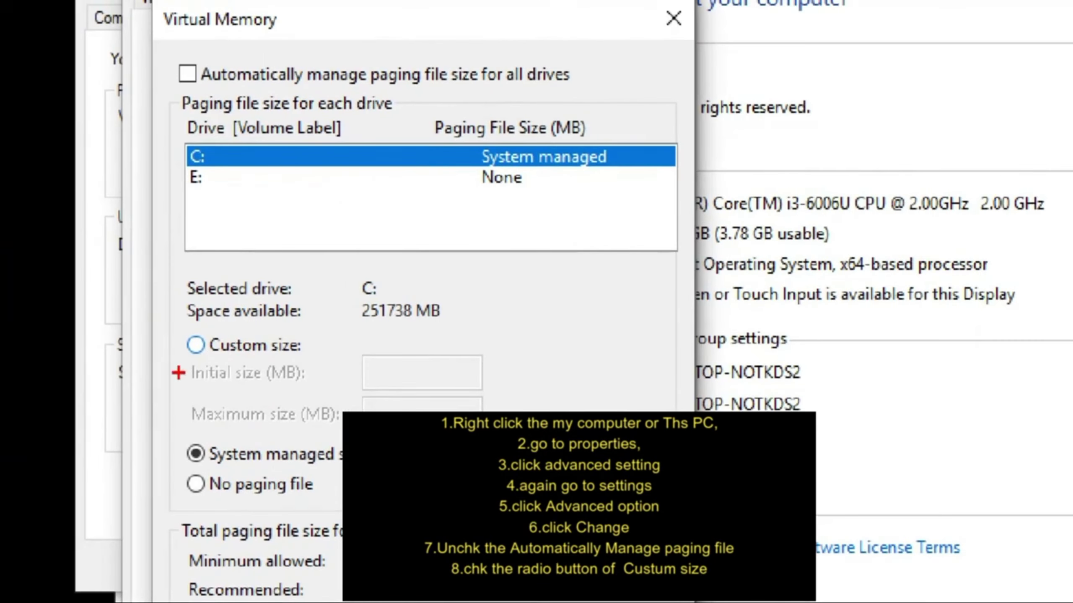
left_click_drag(193, 363, 297, 362)
left_click_drag(195, 361, 292, 363)
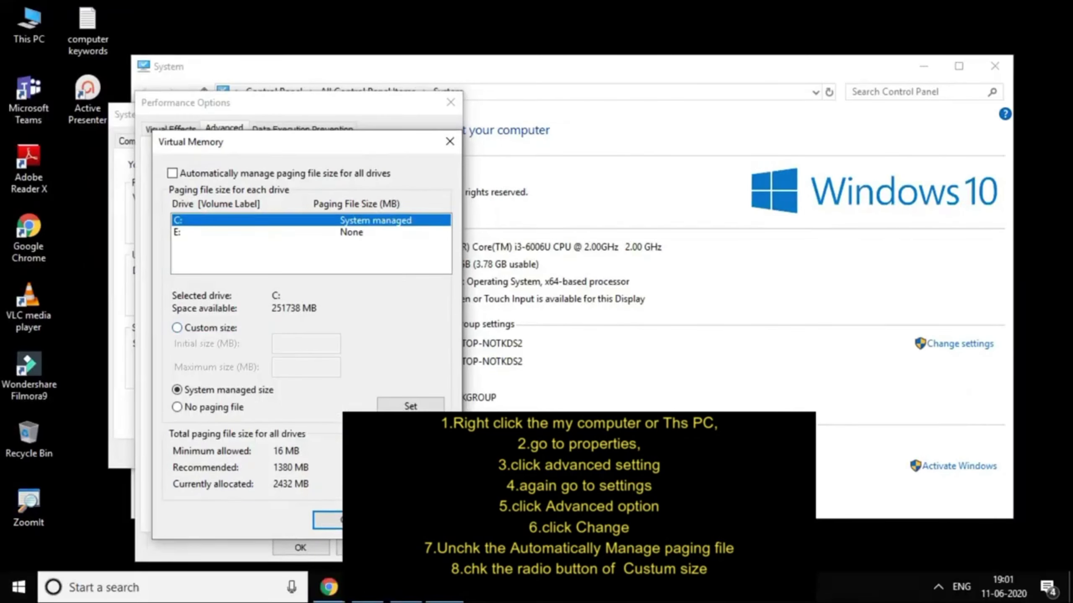
Choose Custom size for drive C: and move into the Initial size box.
key("alt+c")
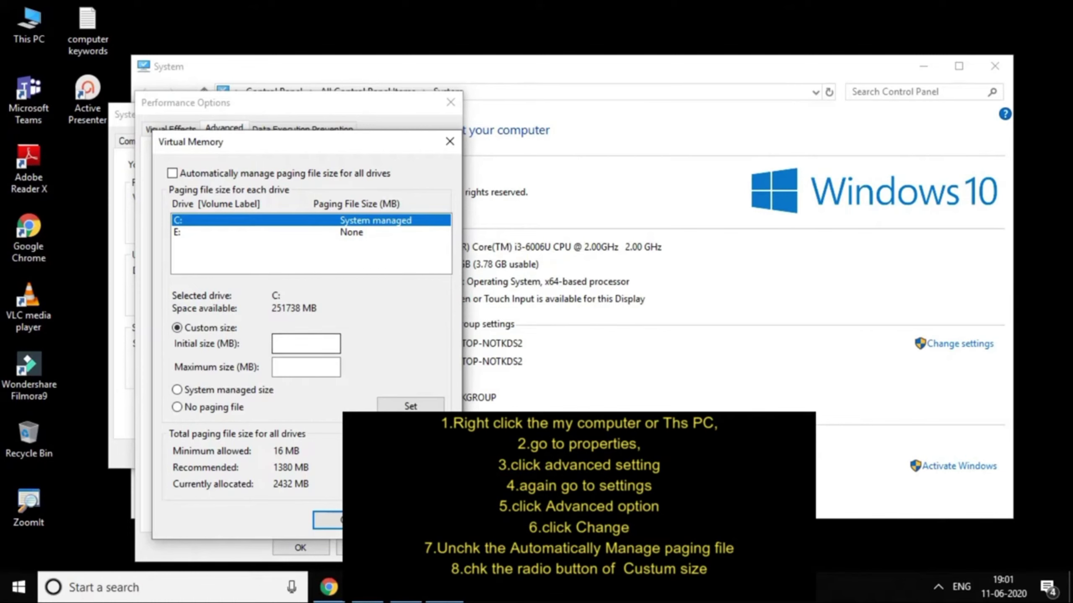
key("Tab")
left_click_drag(252, 141, 197, 136)
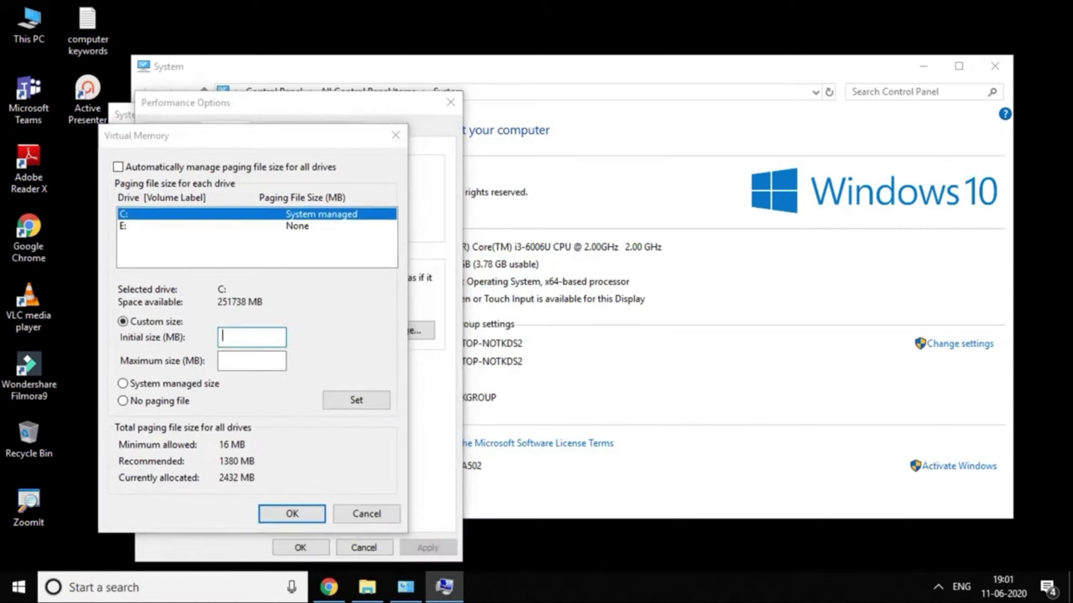
Move the system window aside and enter 6144 MB as drive C:'s initial size.
left_click(665, 115)
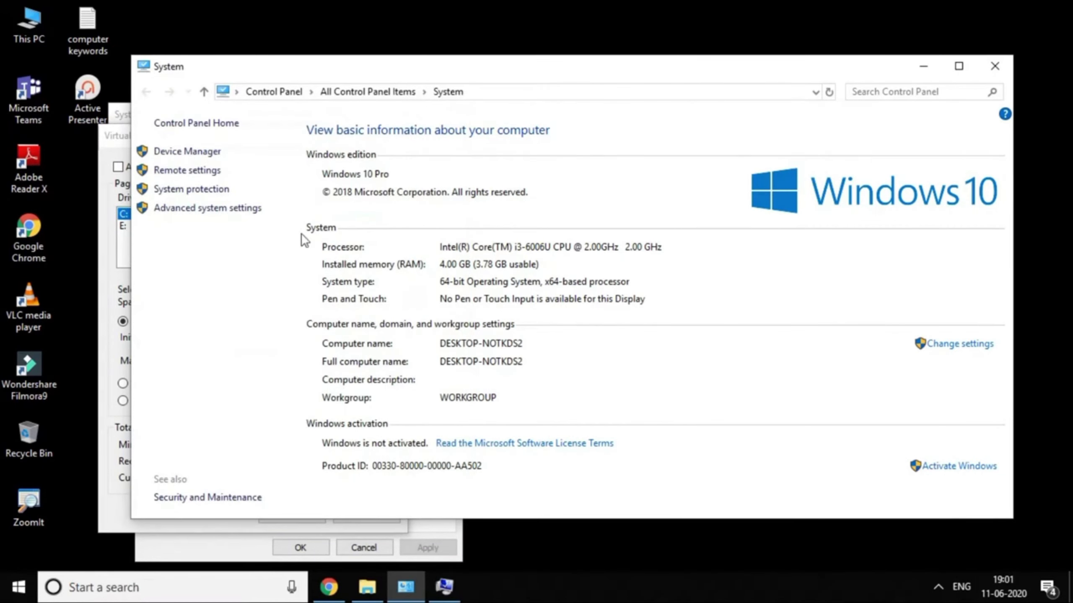
left_click_drag(364, 71, 602, 87)
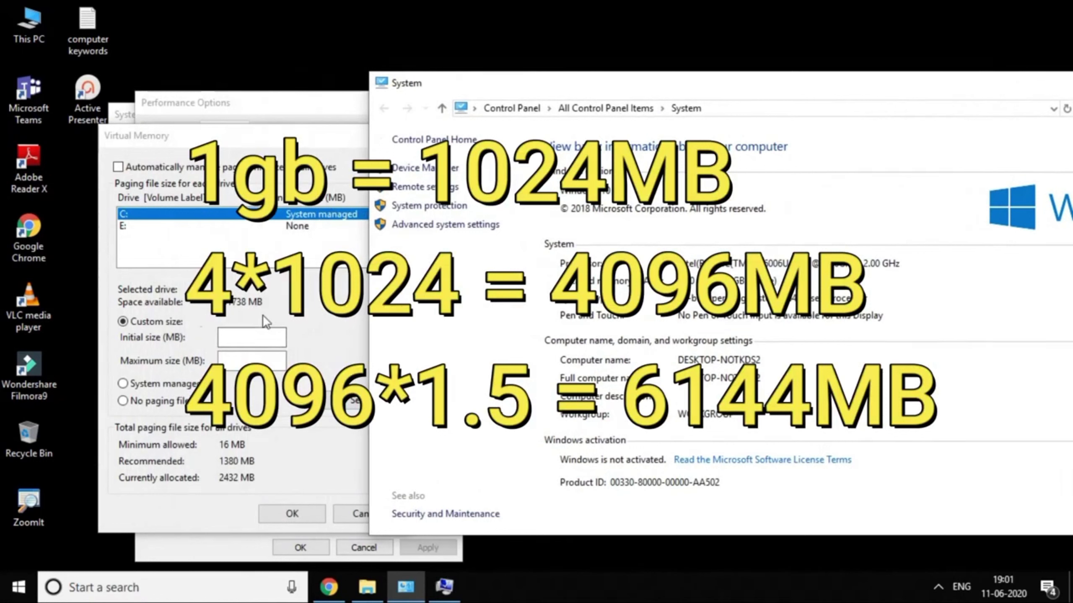
left_click(293, 315)
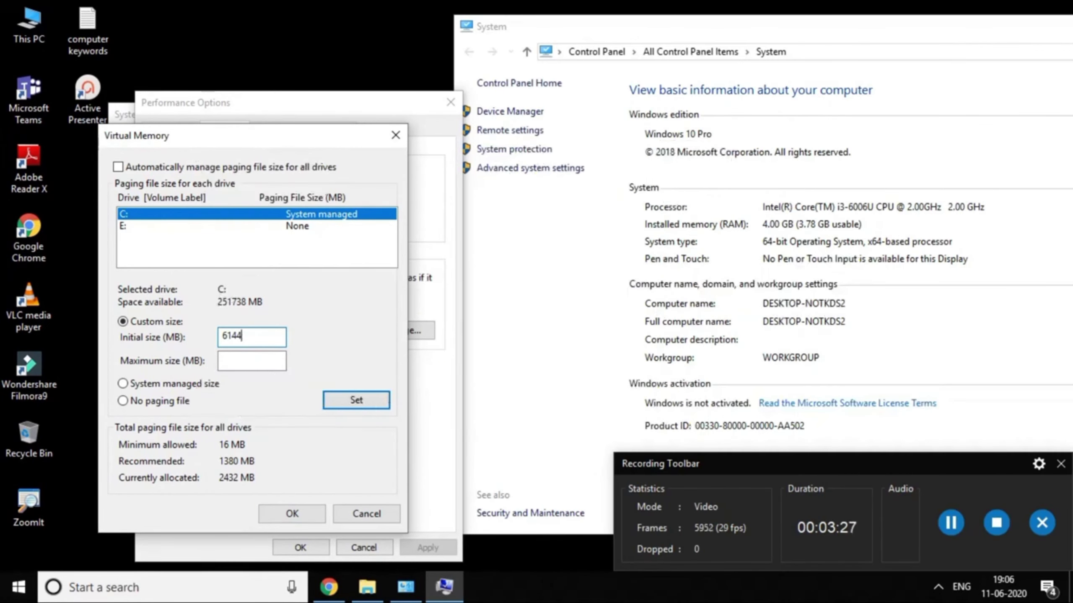
Enter 6144 MB as the maximum size, confirm it, and dismiss the restart notice.
key("Tab")
type("61")
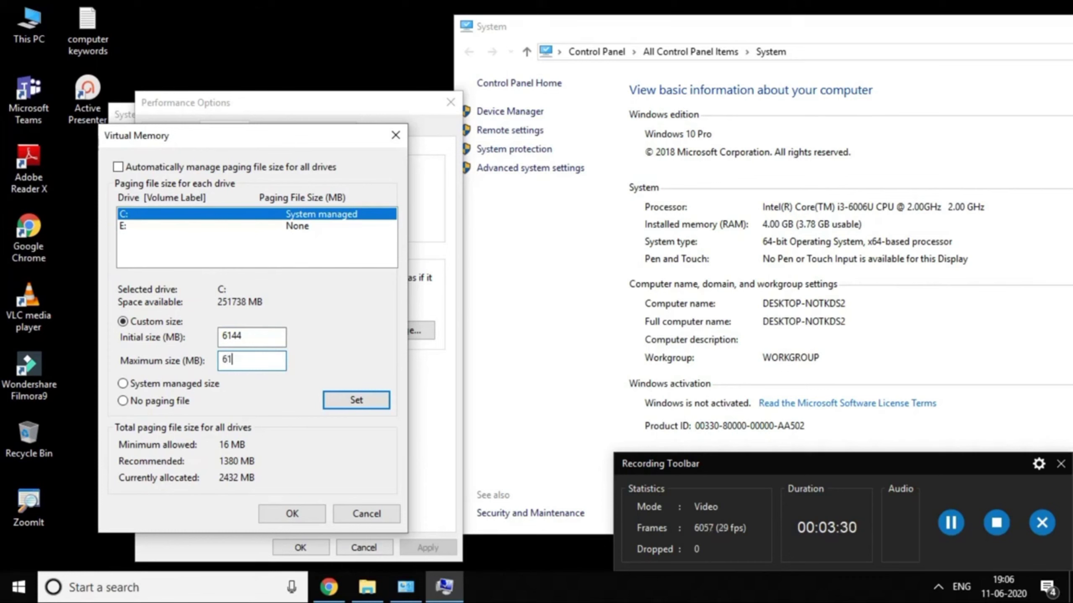
type("44")
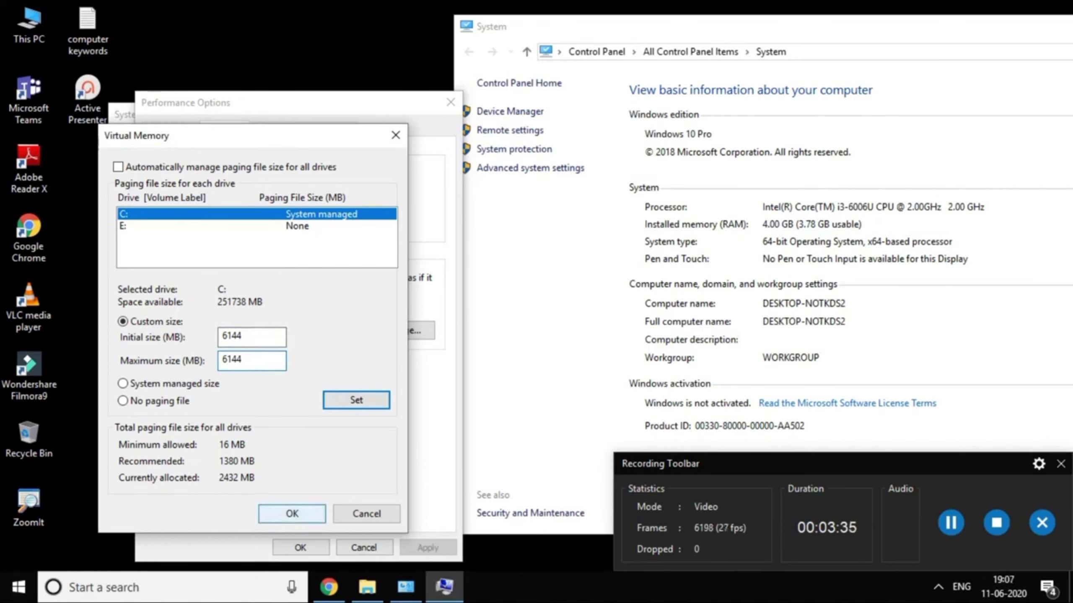
left_click(293, 514)
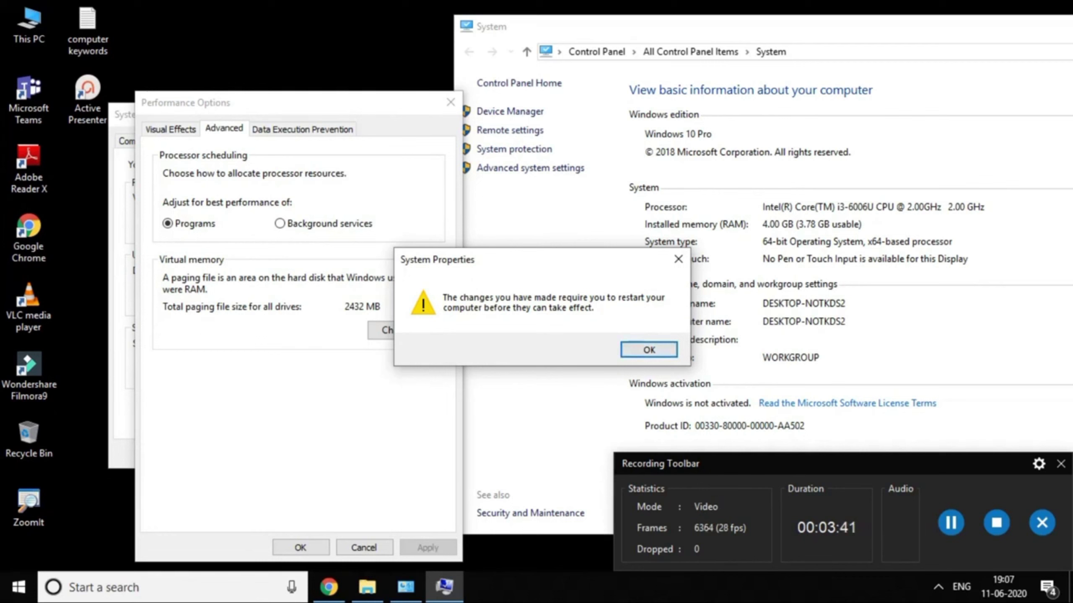
left_click(678, 259)
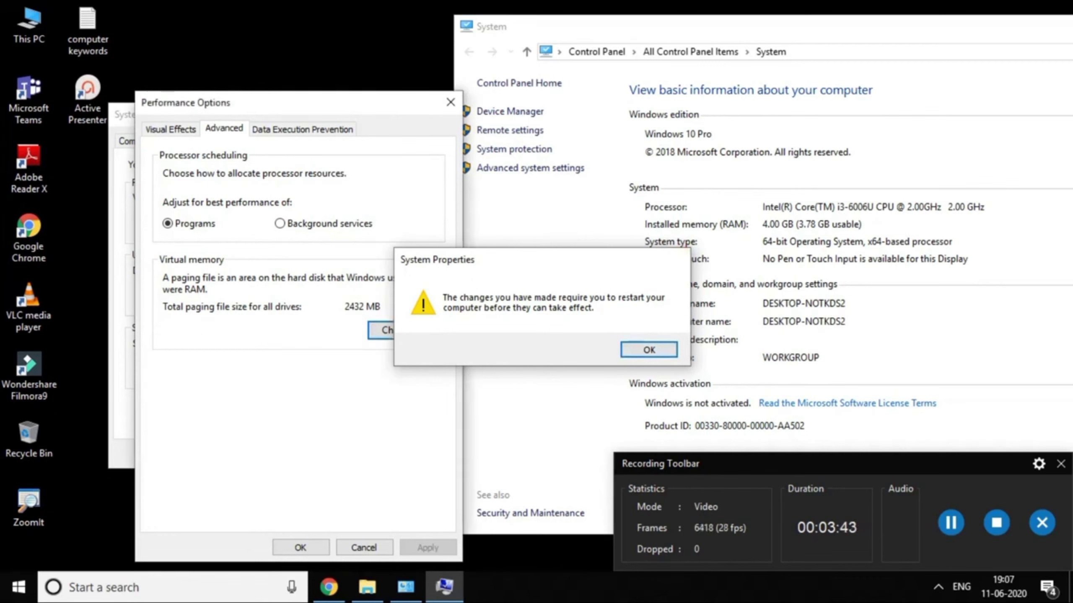